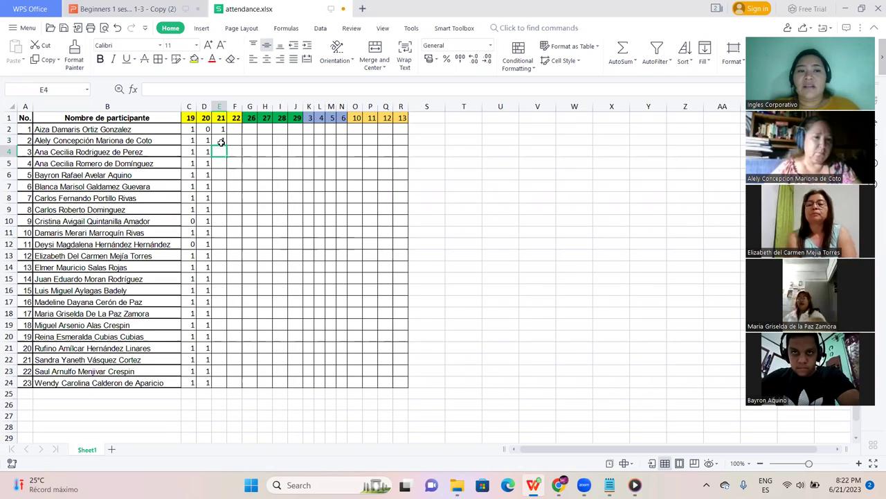
Enter 1 in the day 21 attendance column for participants 3 through 7
text(1)
key(Return)
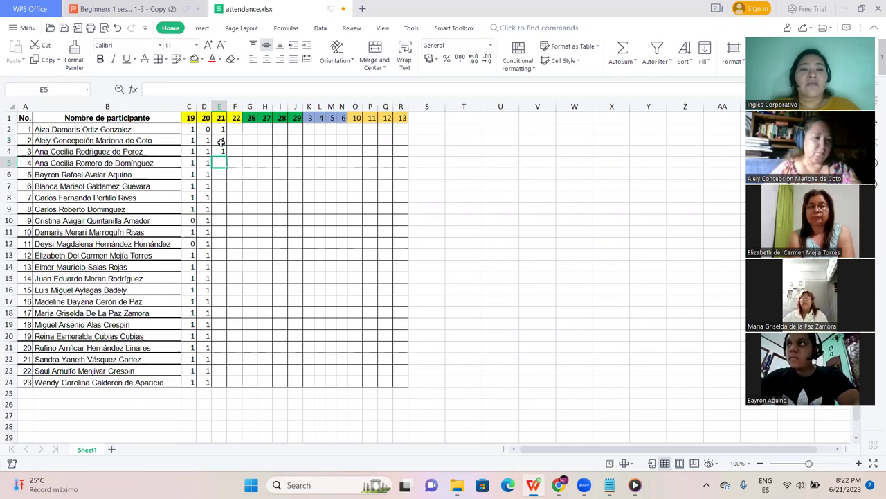
text(1)
key(Return)
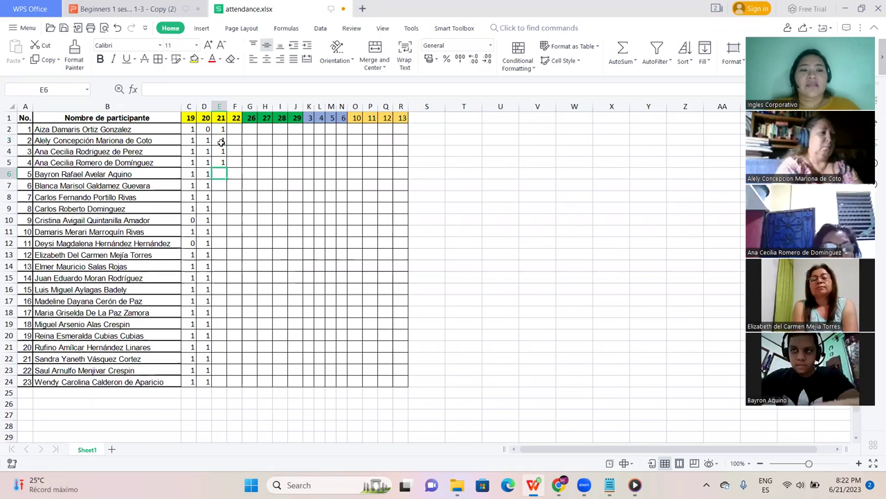
text(1)
key(Return)
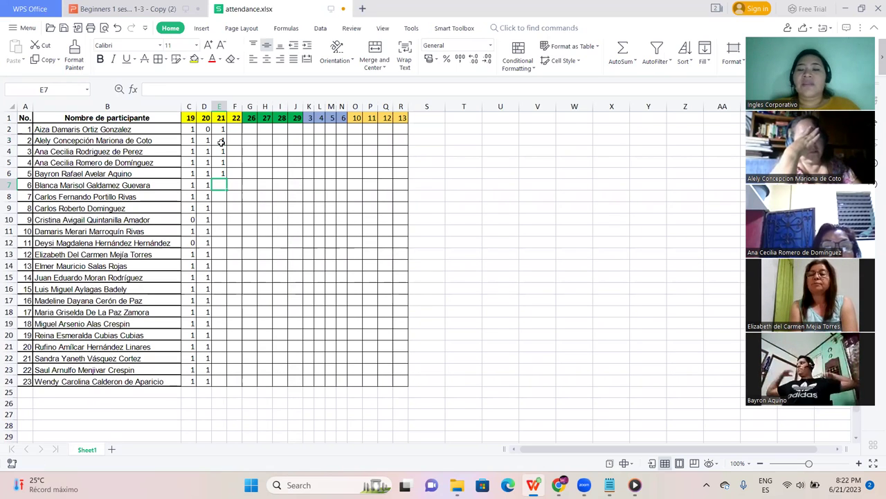
text(1)
key(Return)
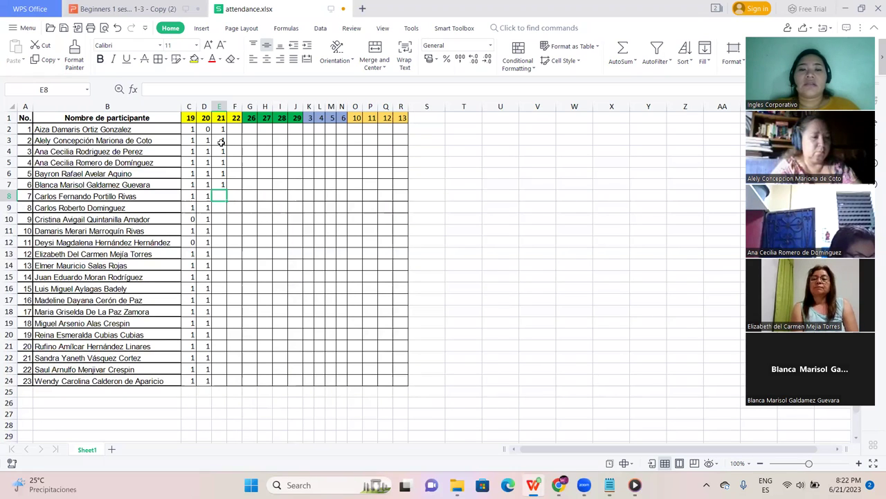
text(1)
key(Return)
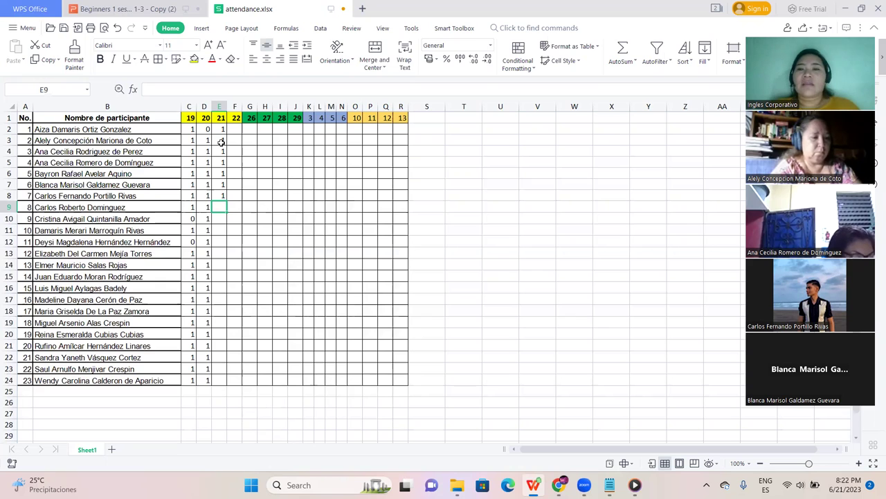
Record day 21 attendance as 0 for participant 8 and 1 for participants 9 through 12
text(0)
key(Return)
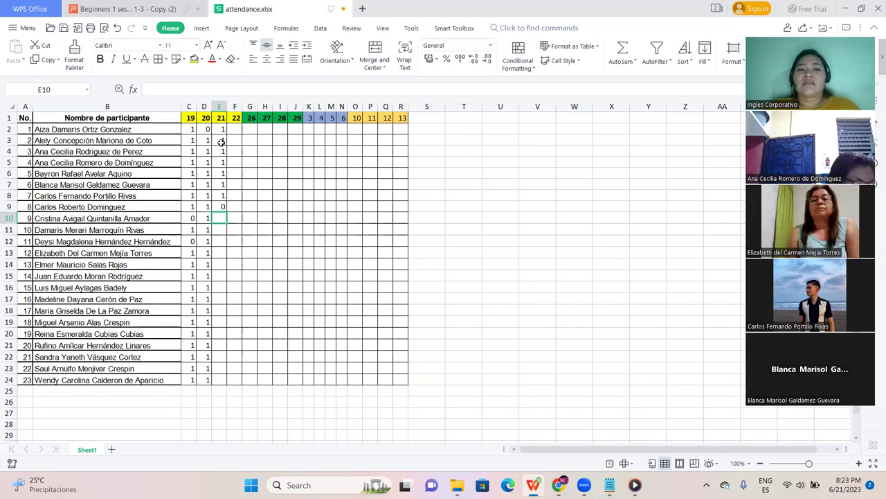
text(1)
key(Return)
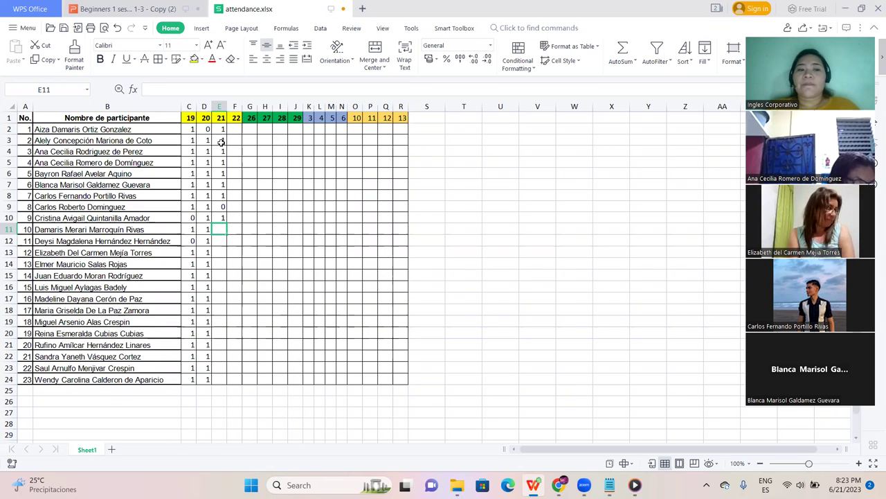
text(1)
key(Return)
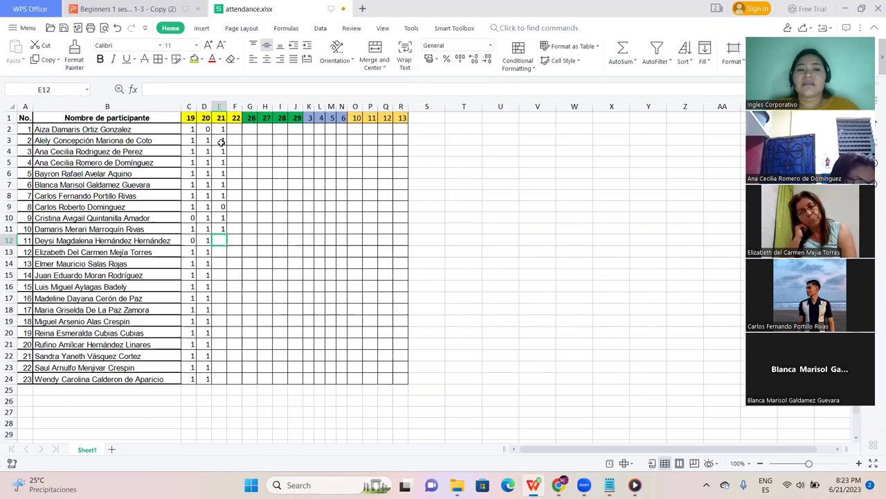
text(1)
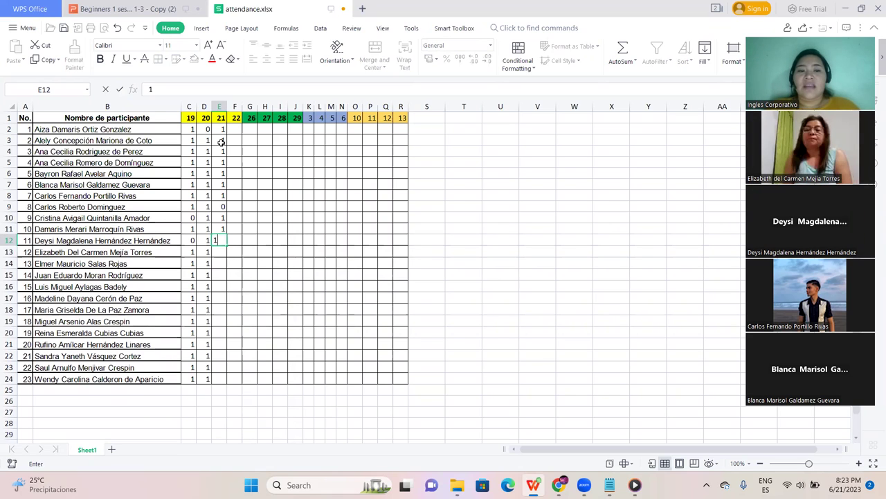
key(Return)
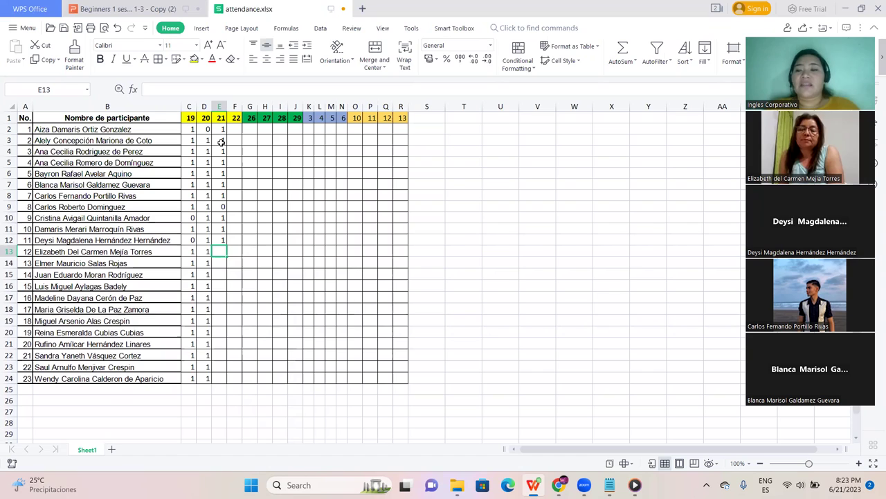
text(1)
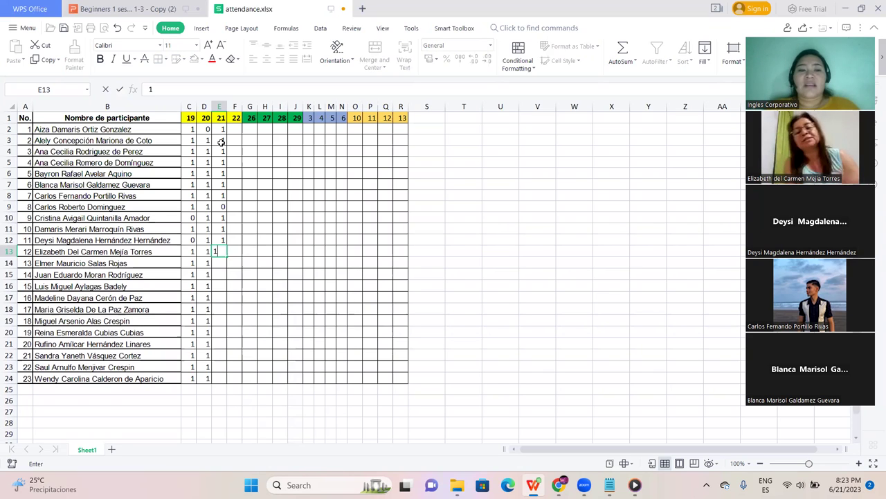
key(Return)
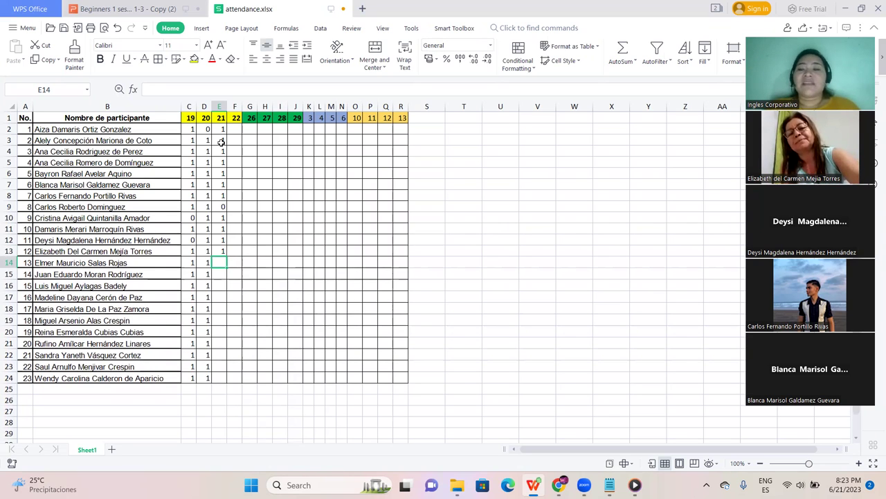
Enter 1 in the day 21 attendance column for participants 13 through 17
text(1)
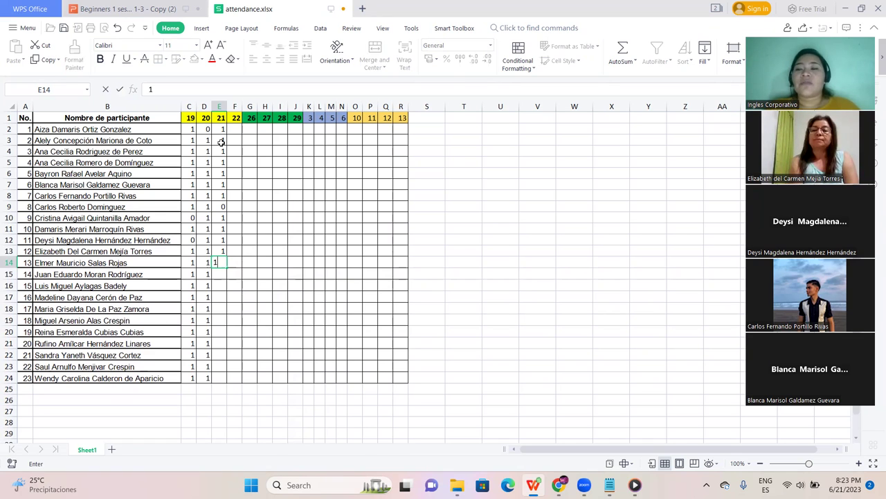
key(Return)
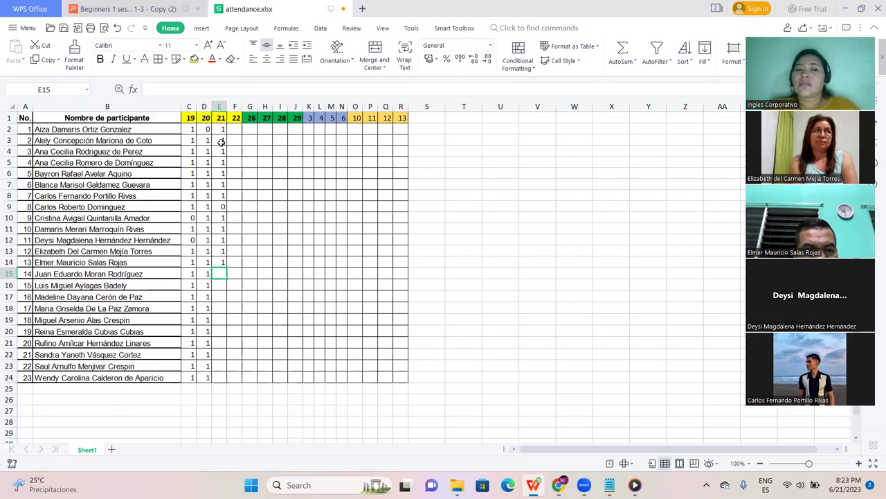
text(1)
key(Return)
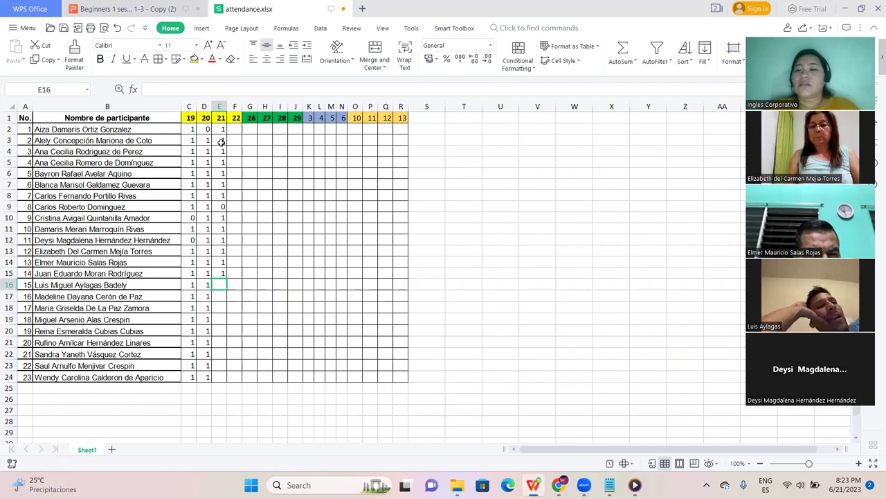
text(1)
key(Return)
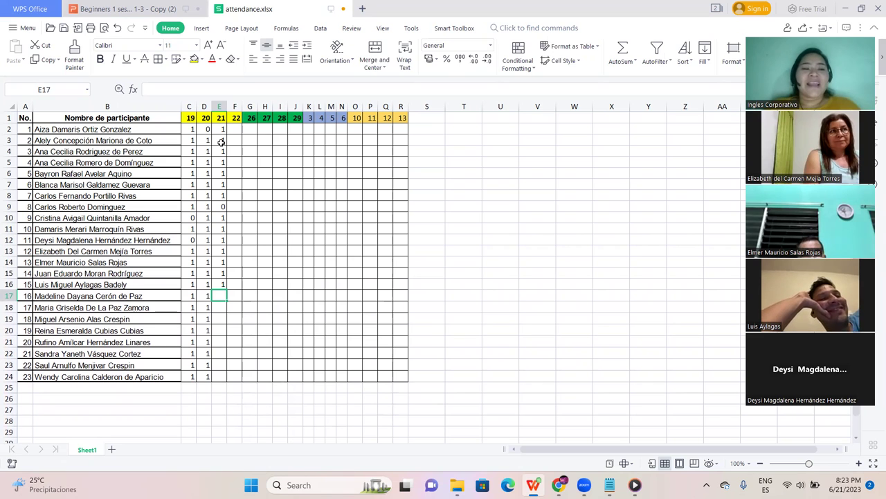
text(1)
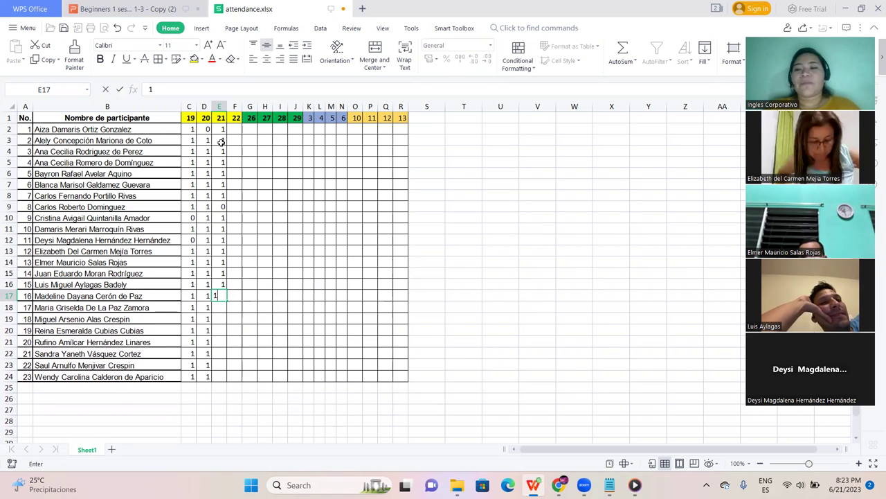
key(Return)
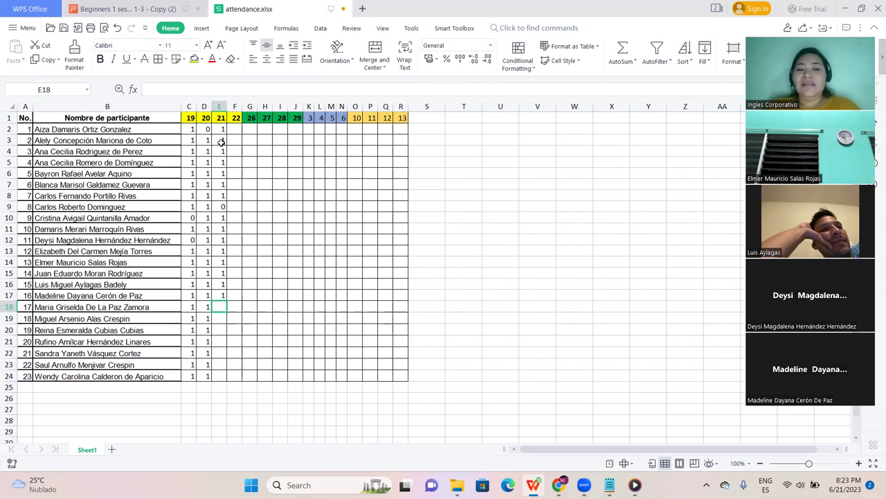
text(1)
key(Return)
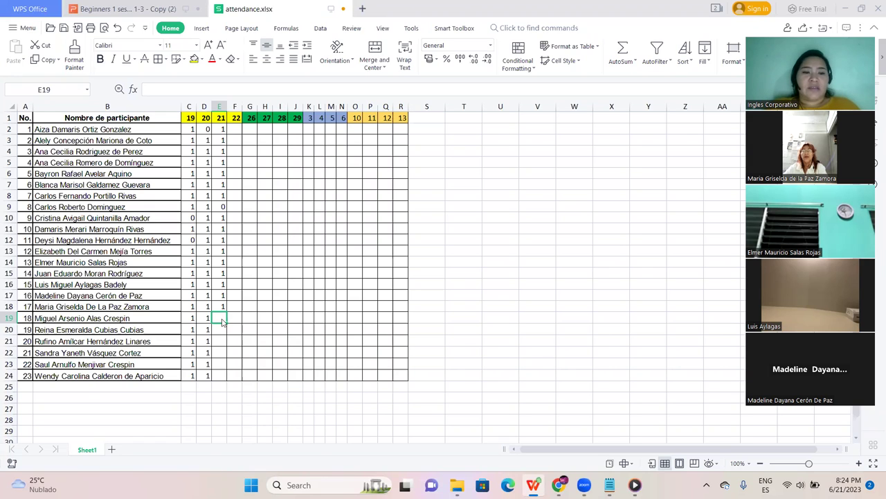
Record day 21 attendance as 0 for participant 18 and 1 for participants 19 through 22
text(1)
key(Return)
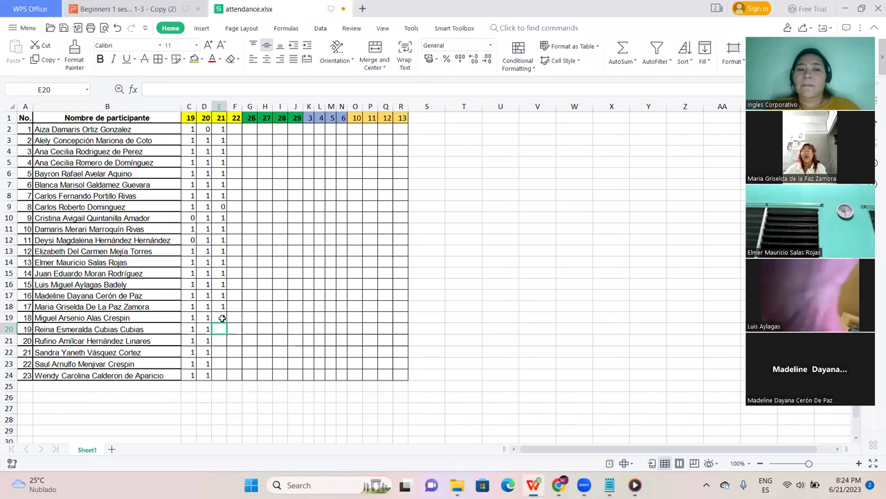
text(1)
key(Return)
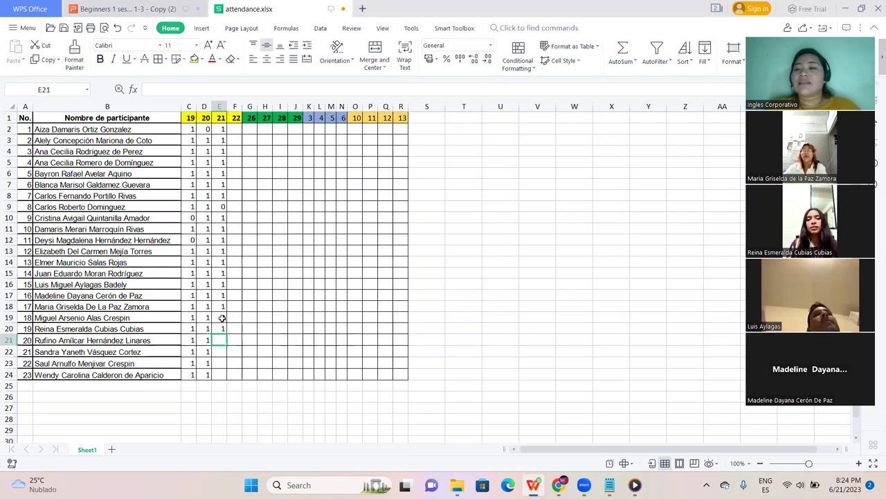
text(1)
key(Return)
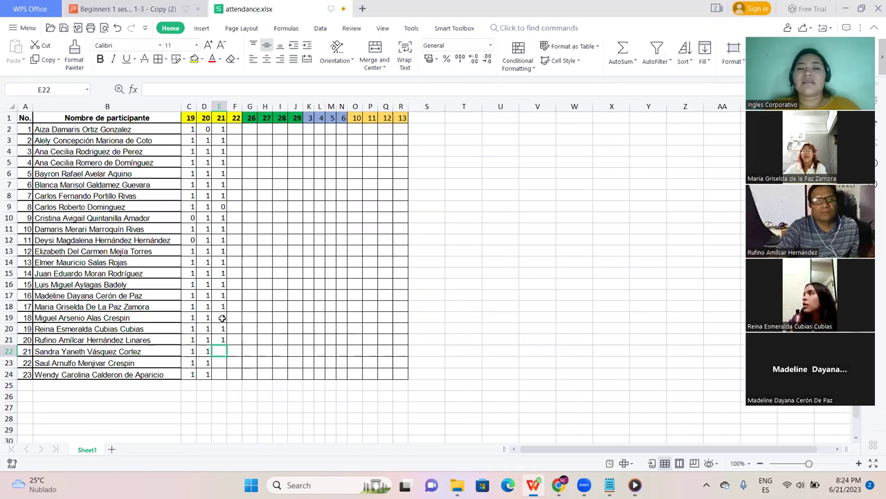
text(1)
key(Return)
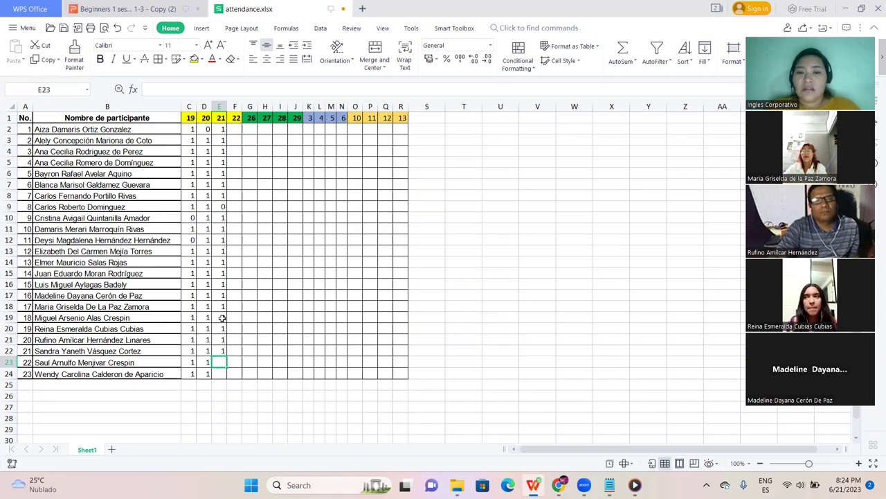
text(1)
key(Return)
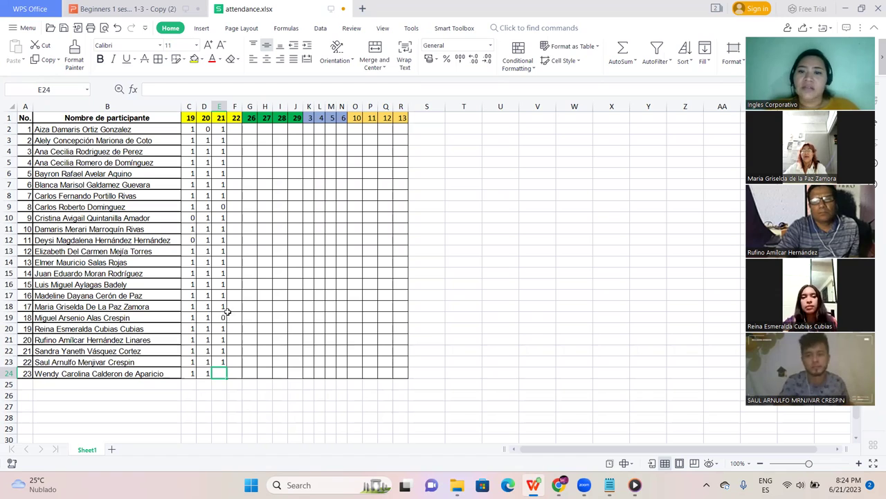
Enter 0 as the day 21 attendance of participant 23 in cell E24
click(558, 275)
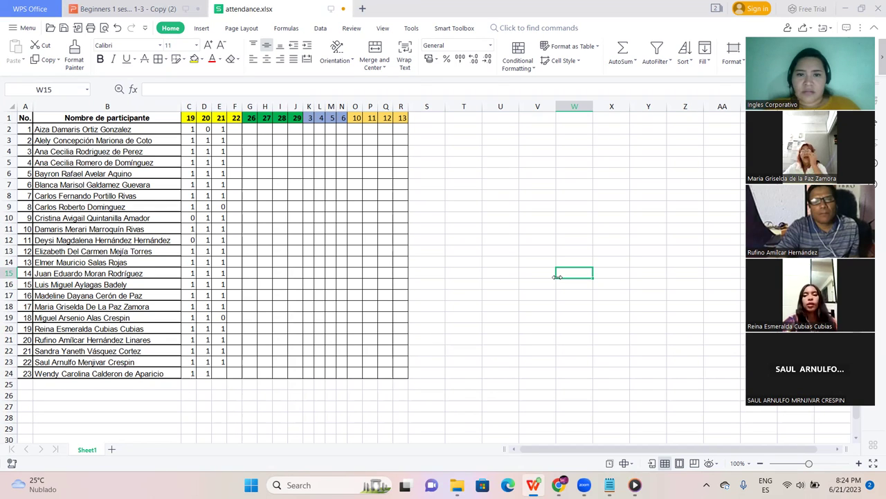
click(217, 373)
text(0)
key(Return)
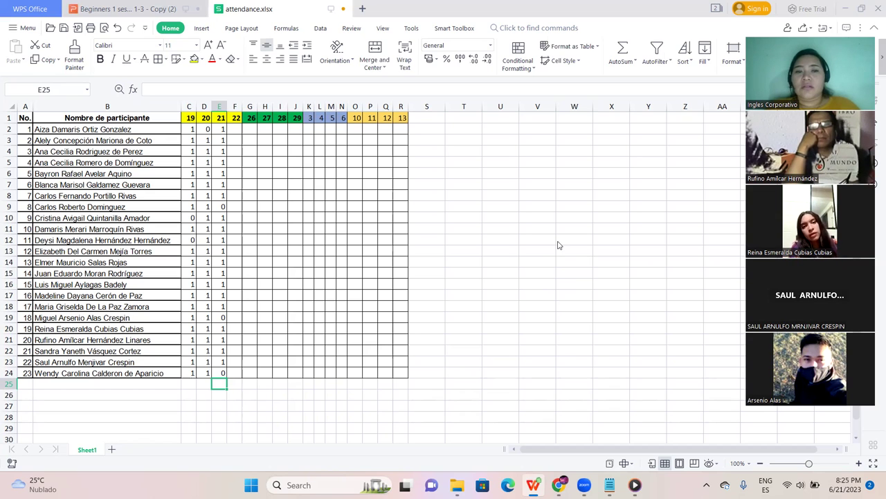
Change the day 21 attendance of participant 18 in cell E19 to 1
click(53, 317)
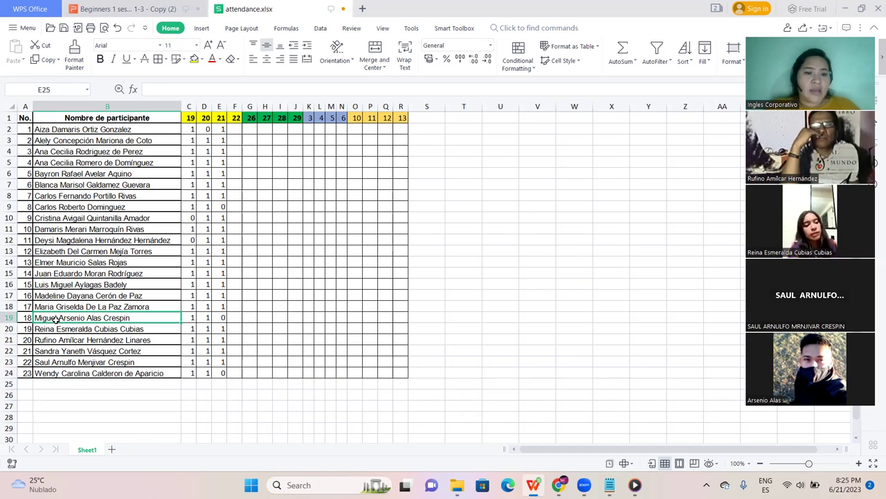
click(214, 319)
text(1)
key(Return)
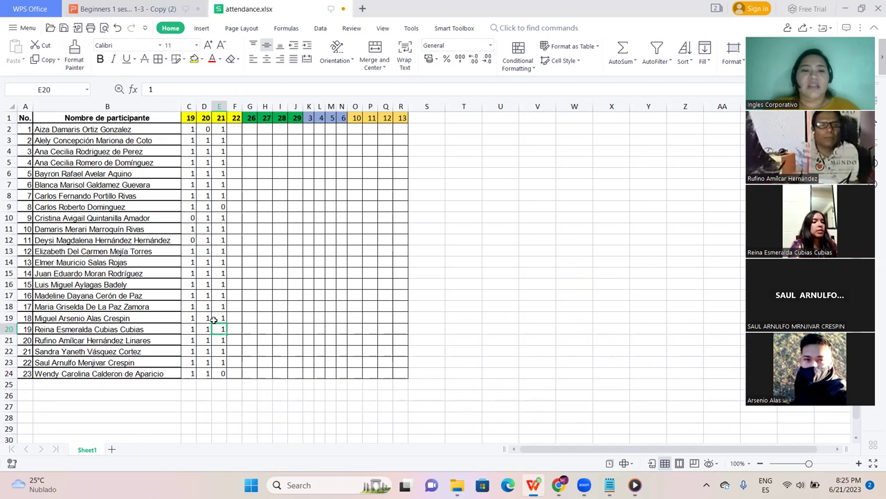
click(220, 317)
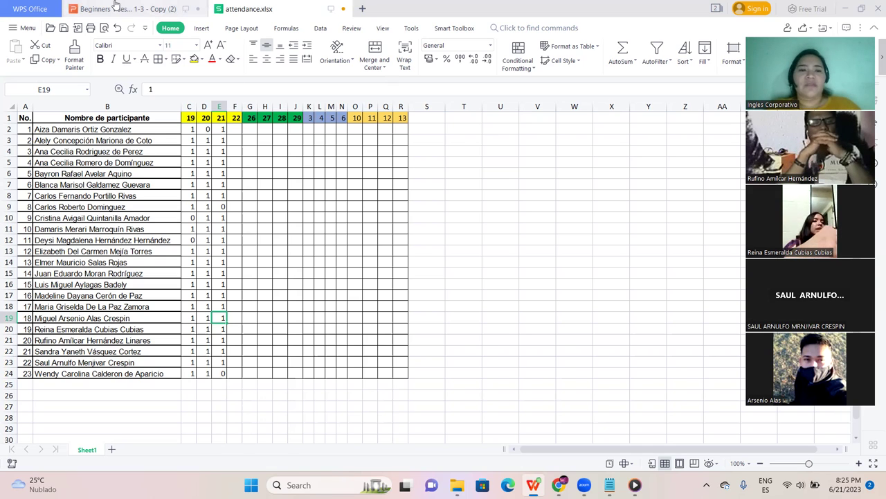
key(Left)
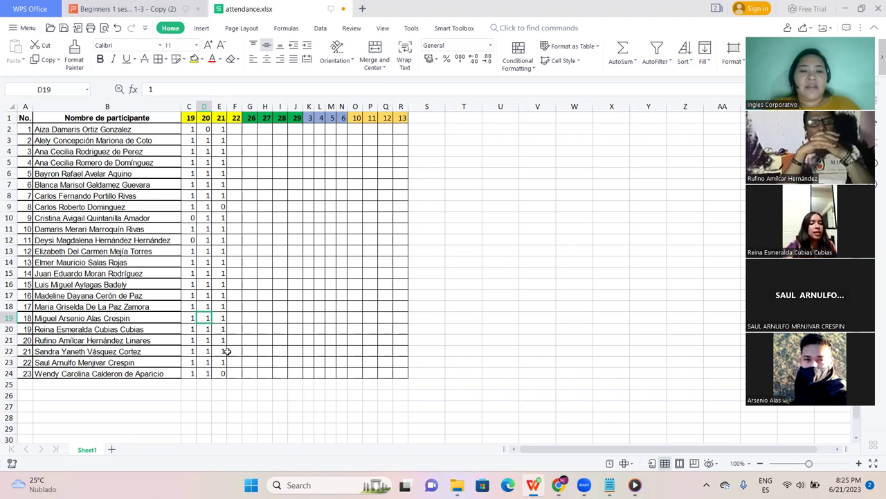
click(220, 374)
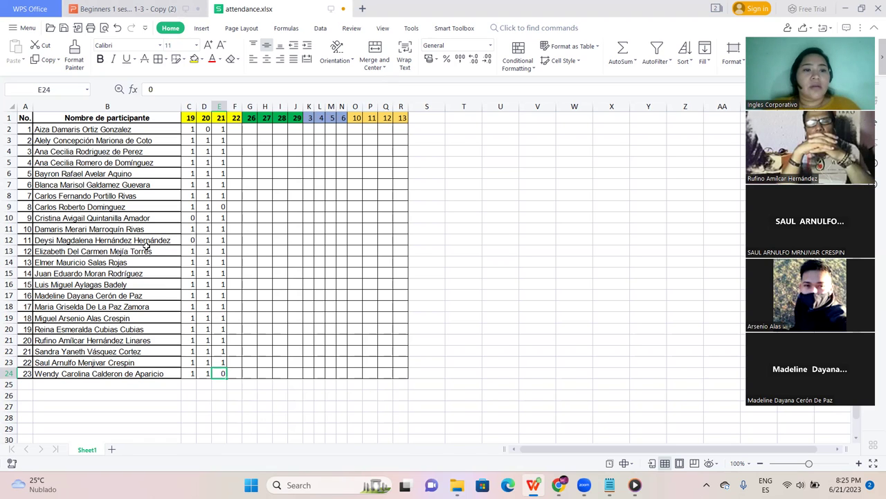
Capitalize the word "De" in the name of participant 16 in cell B17
click(132, 295)
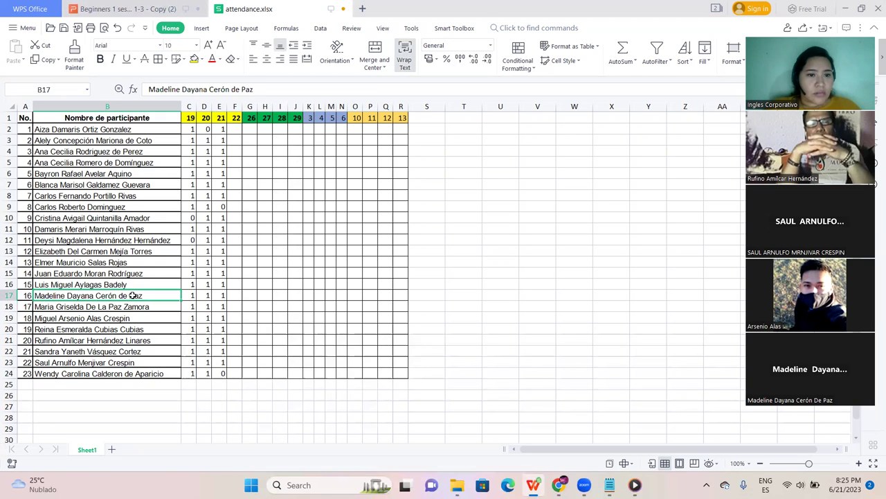
double_click(122, 295)
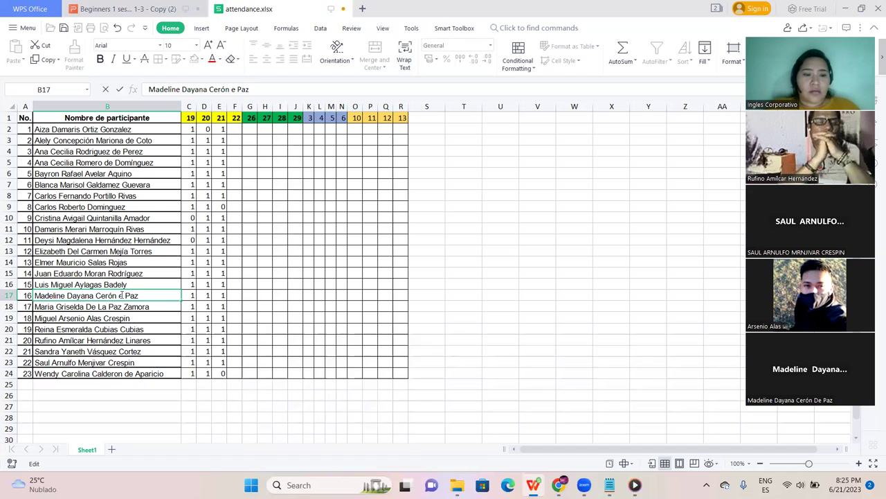
text(D)
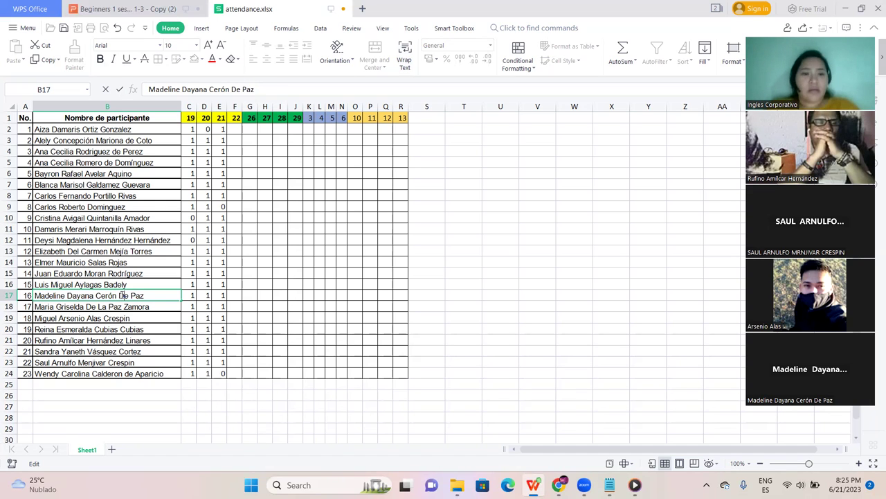
click(180, 297)
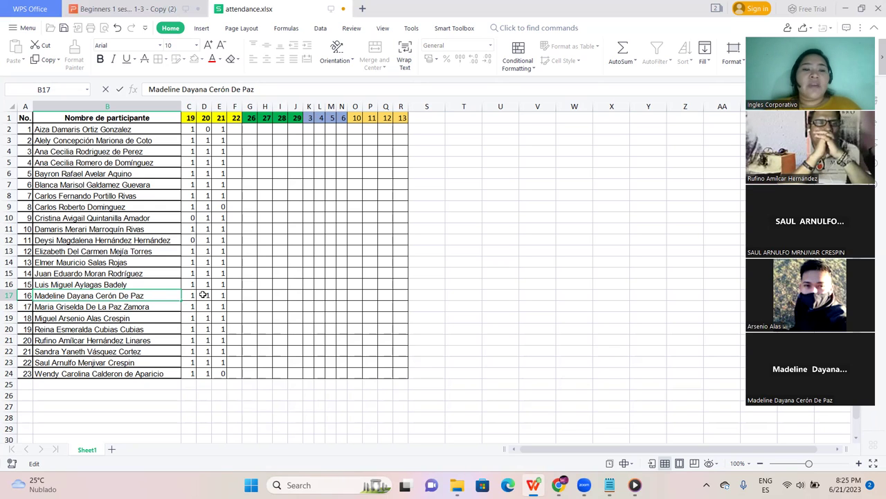
click(203, 295)
click(156, 290)
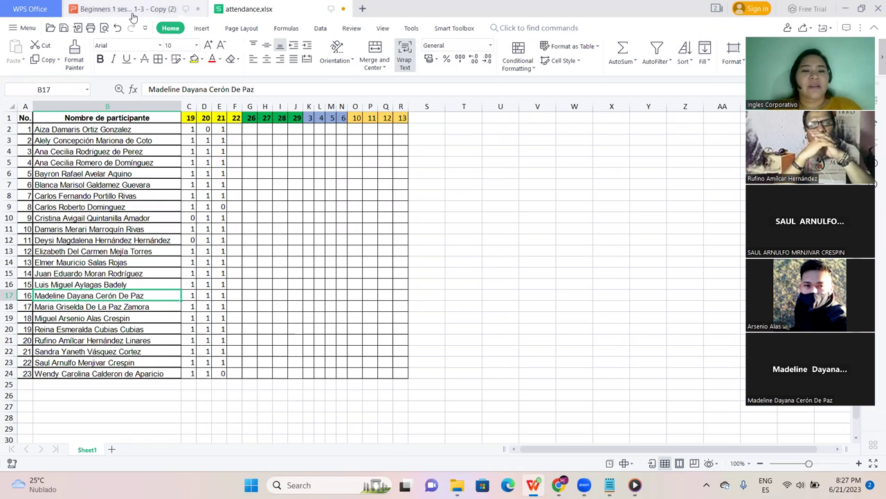
Switch to the presentation Beginners 1 session 1-3 - Copy (2).pptx
click(223, 373)
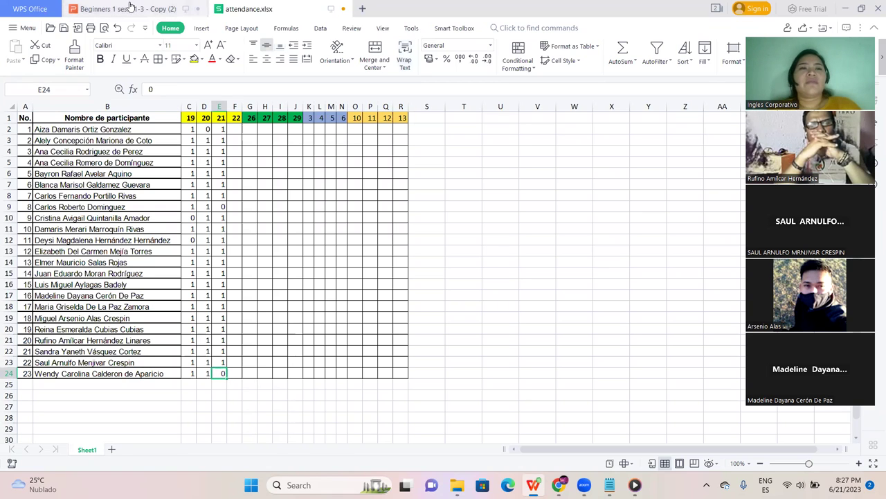
mouse_move(129, 6)
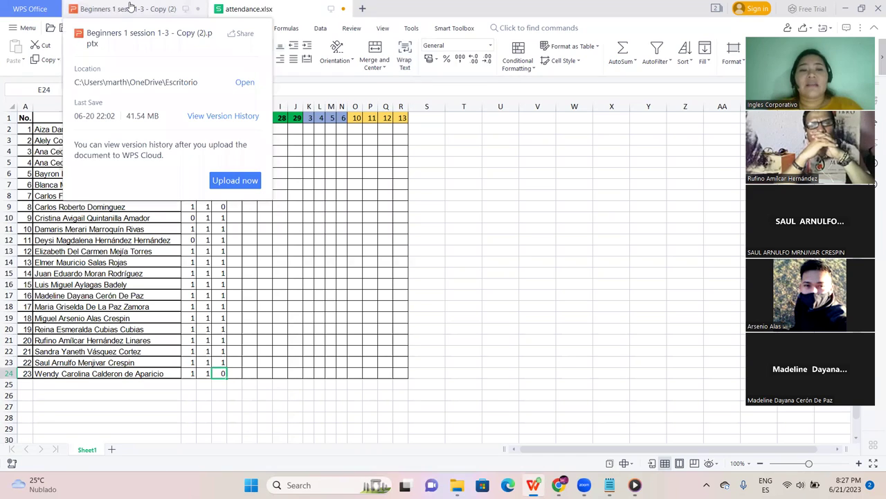
click(129, 6)
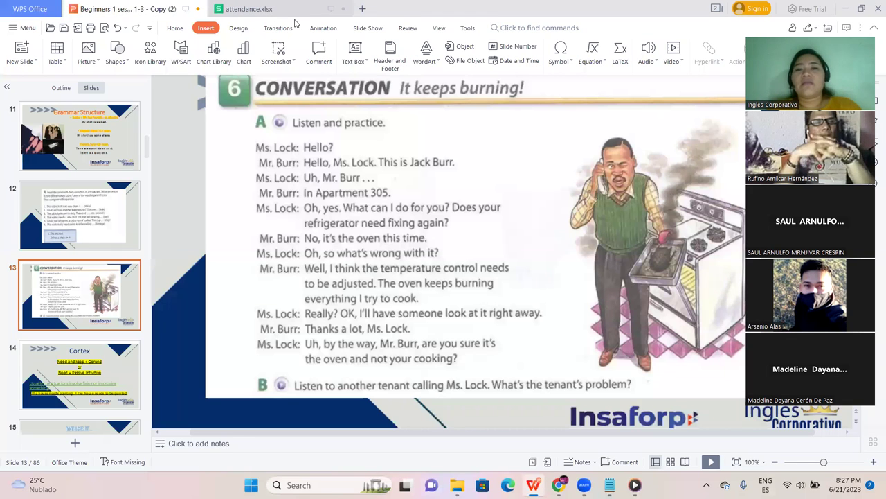